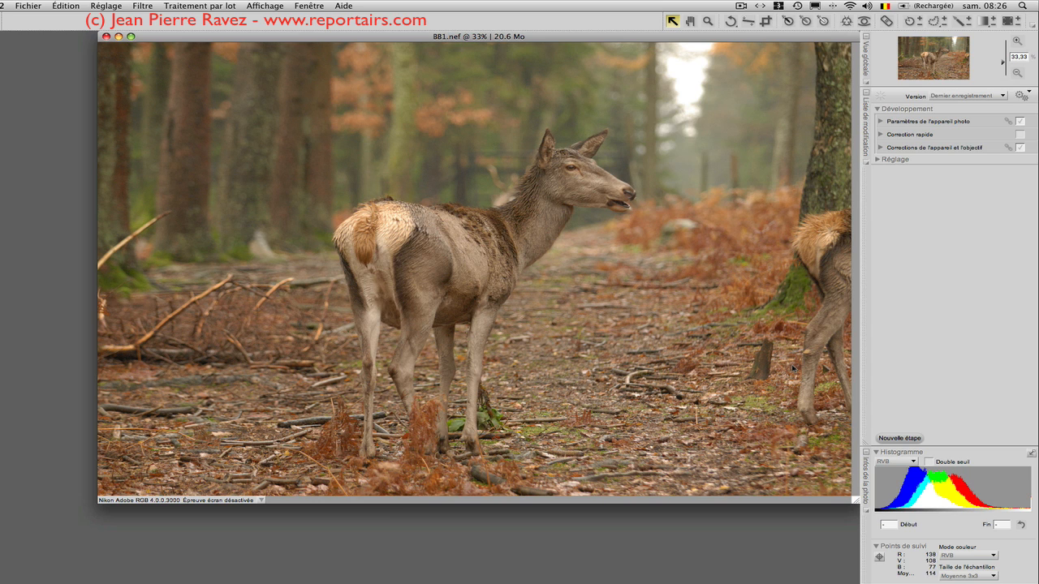
Detach the photo information palette, place it over the photo beside the deer, and enlarge its histogram.
left_click(953, 452)
left_click_drag(866, 521, 653, 372)
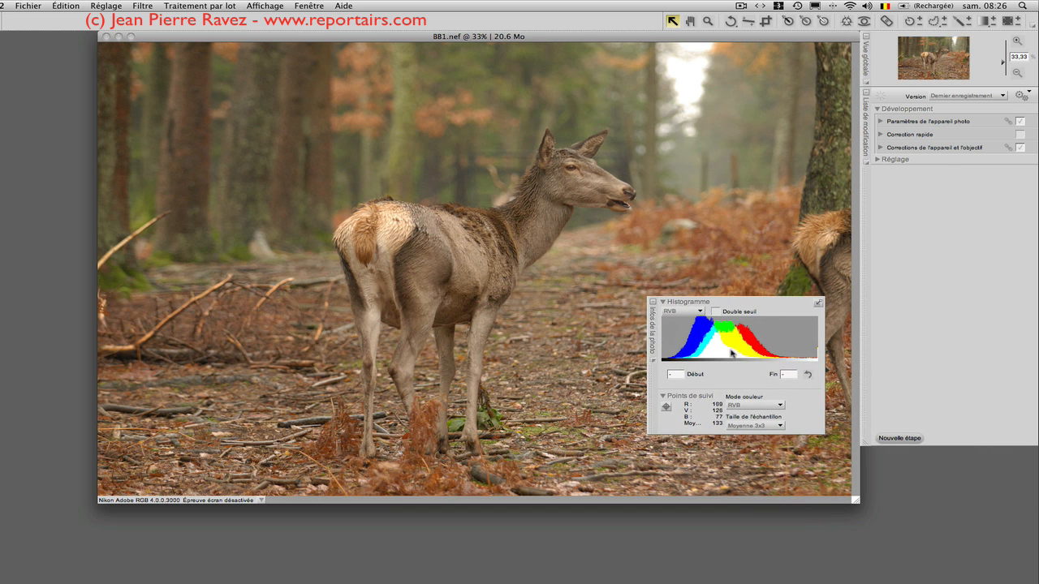
left_click(818, 303)
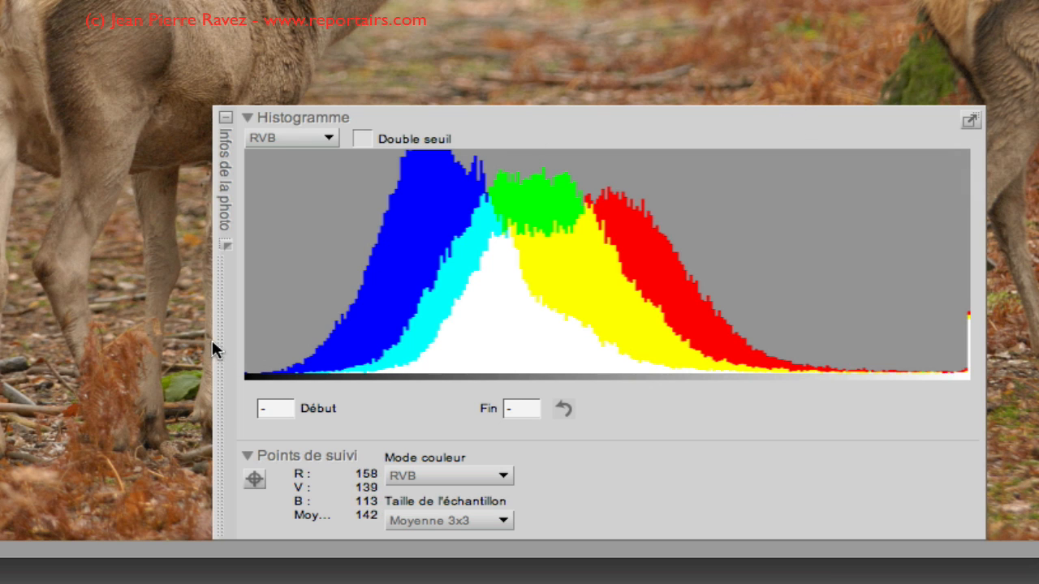
left_click_drag(224, 334, 251, 298)
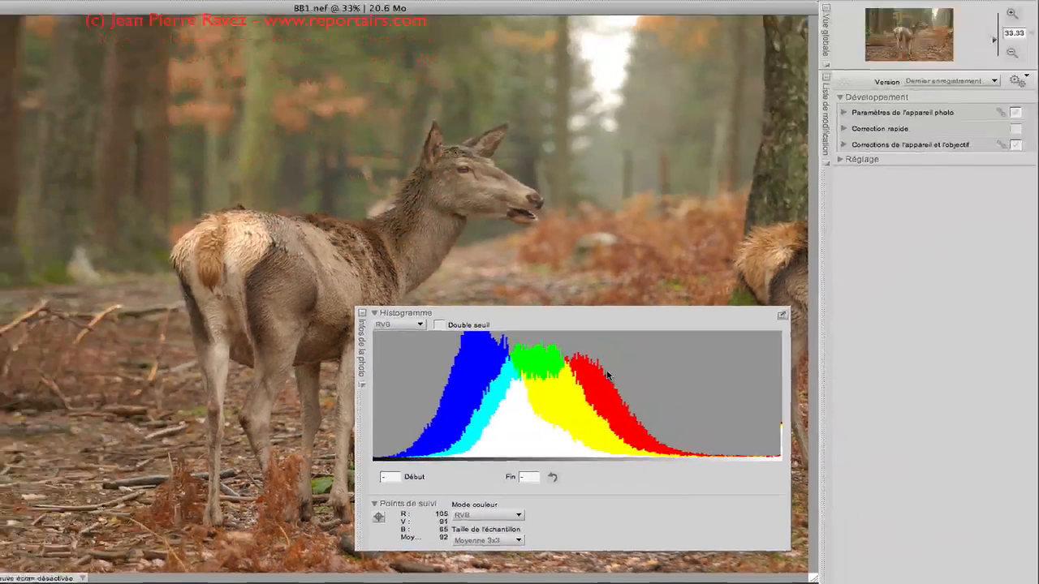
Set the camera settings' new white balance to Lumière naturelle with the Nuageux preset, and shrink the histogram to its small size.
left_click(844, 112)
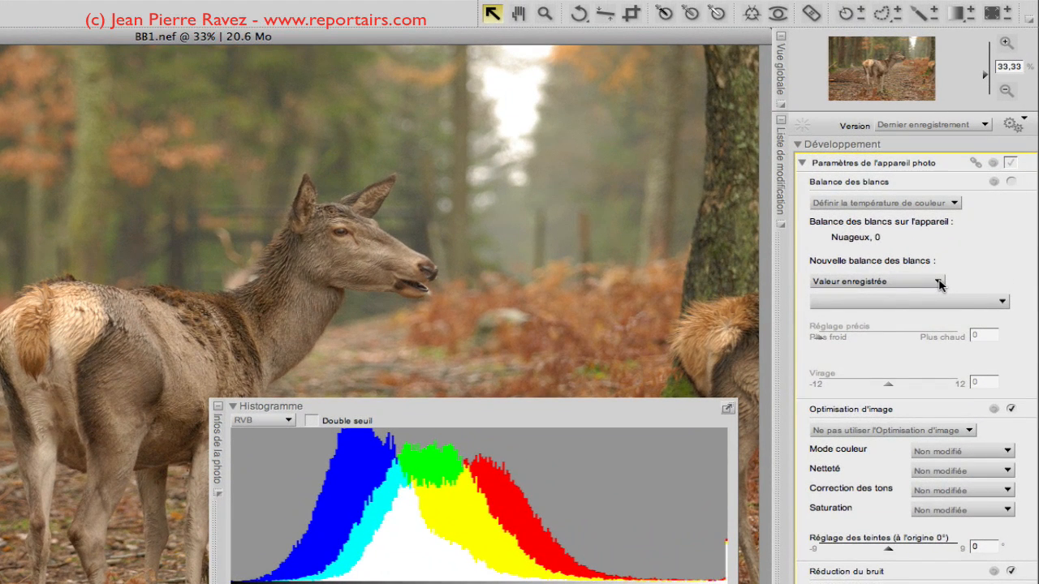
left_click(955, 212)
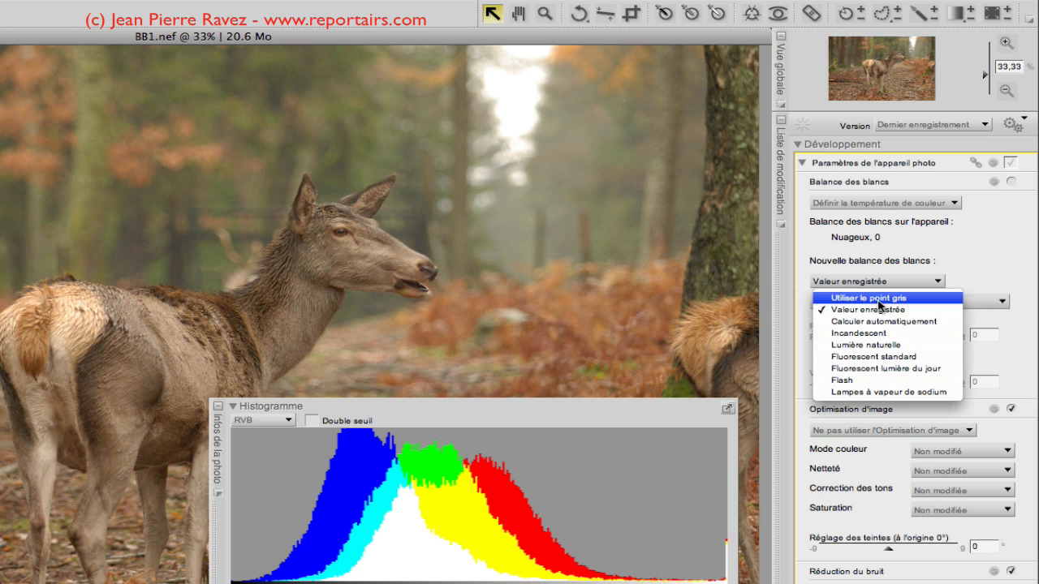
left_click(886, 351)
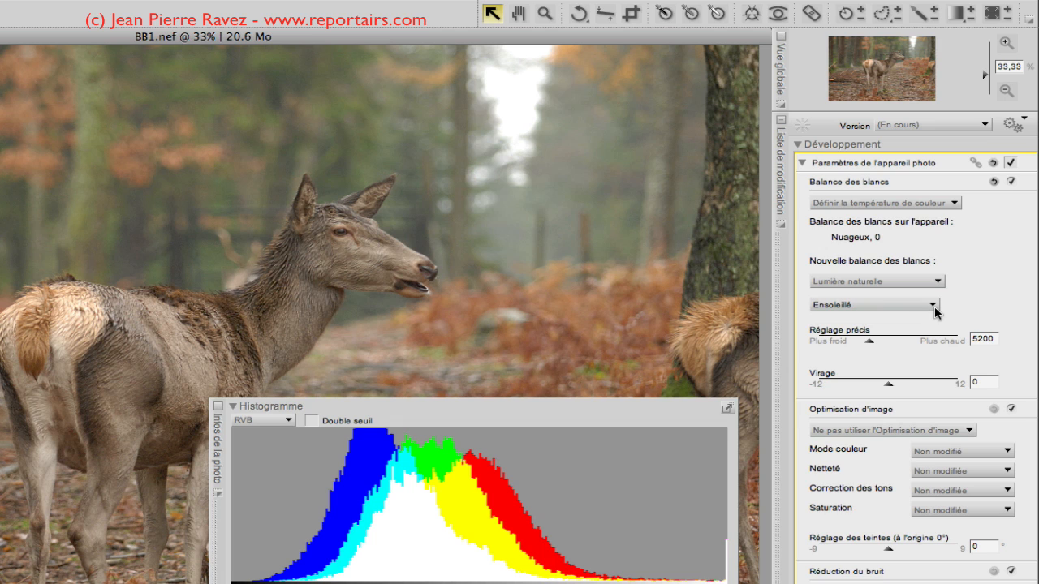
left_click(933, 306)
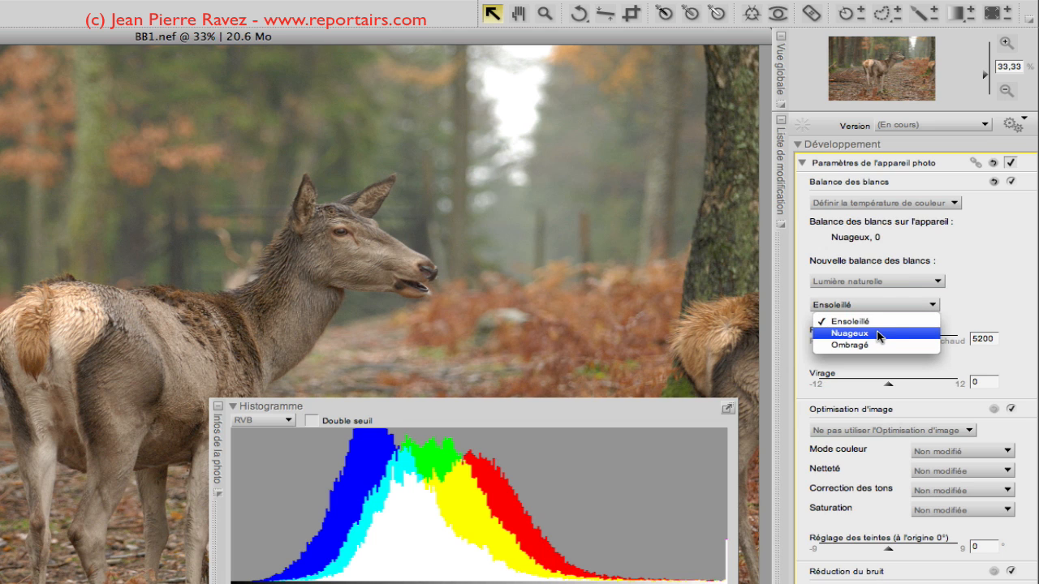
left_click(851, 333)
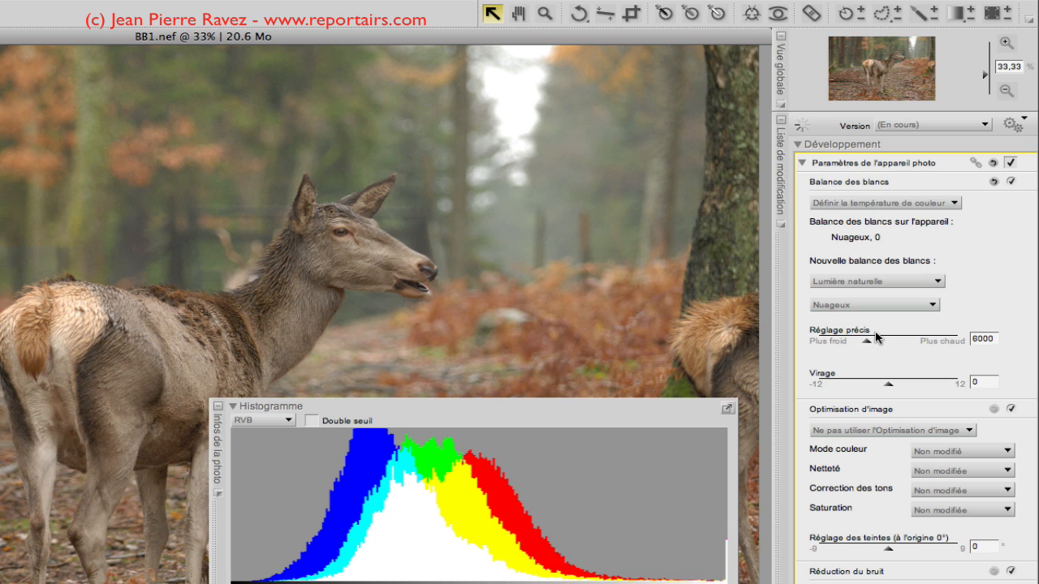
left_click(729, 408)
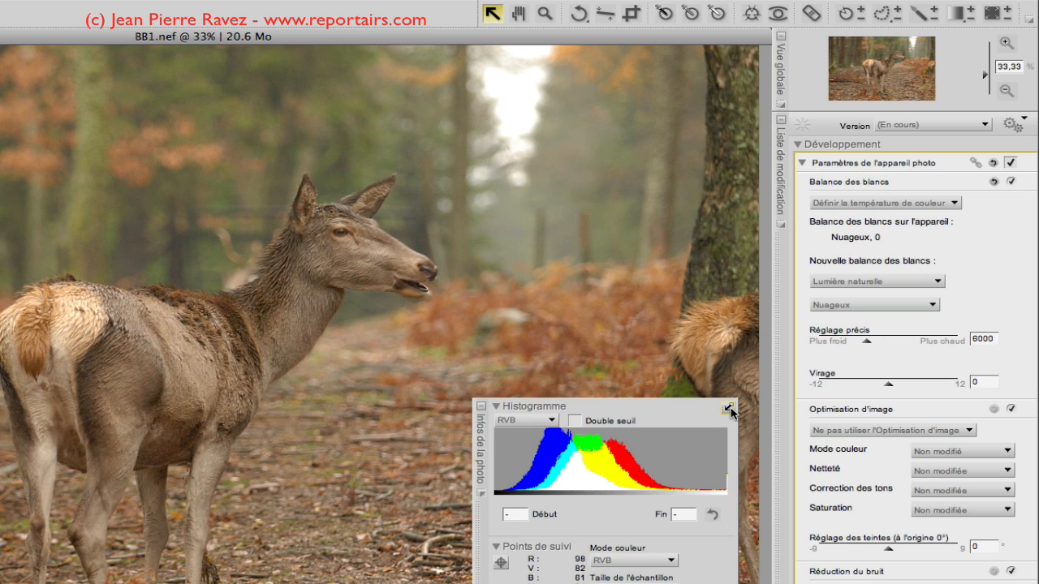
Compare the daylight white balance presets by applying Ombragé, Ensoleillé, and Ombragé again.
left_click(925, 305)
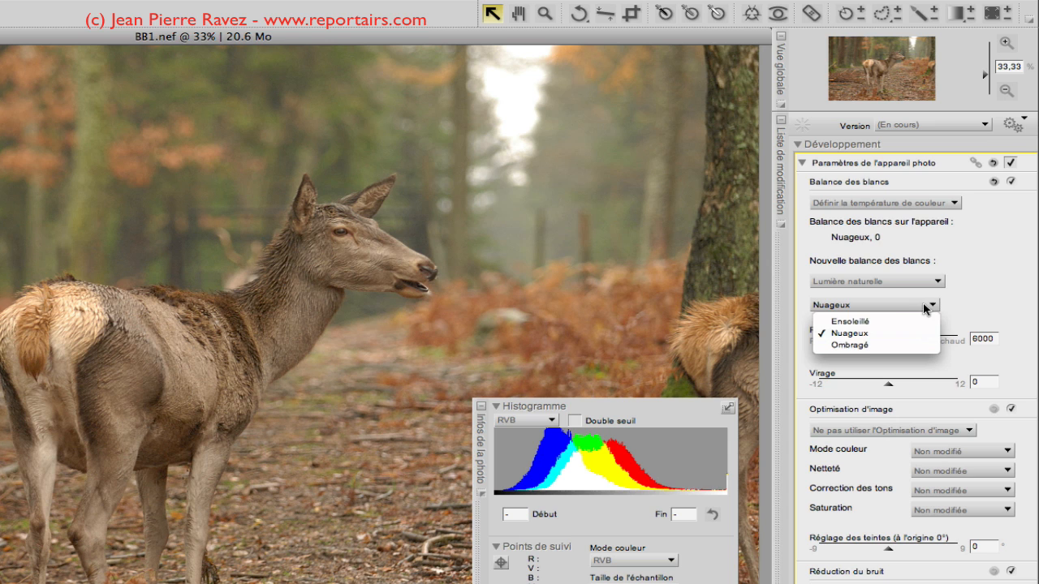
left_click(863, 345)
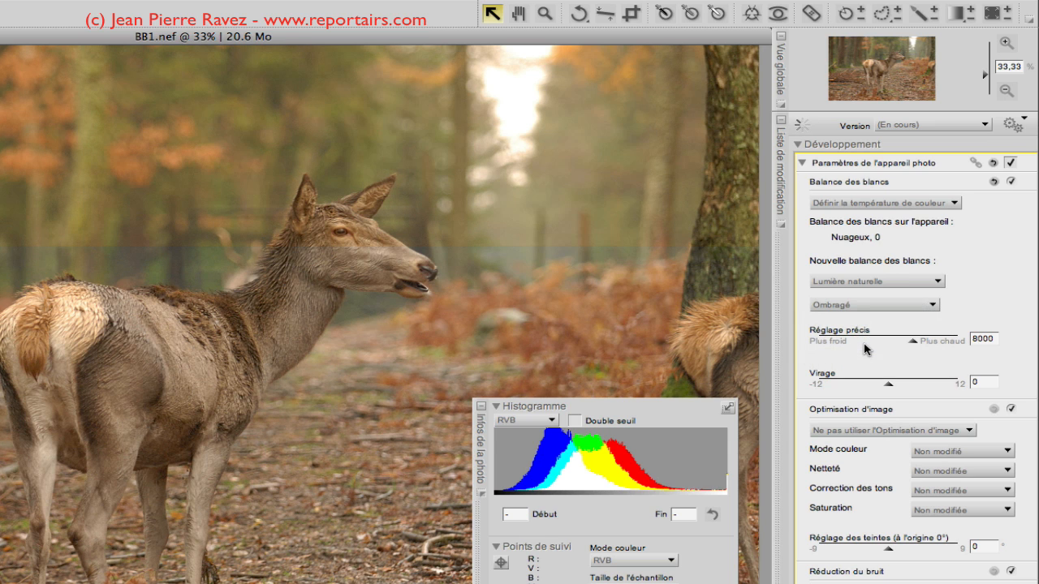
left_click(926, 304)
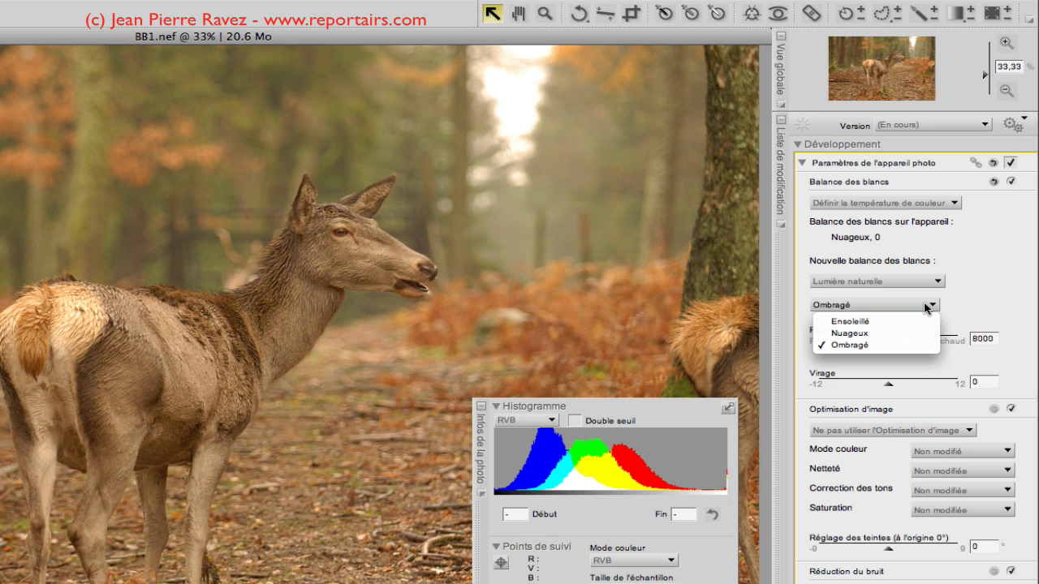
left_click(892, 323)
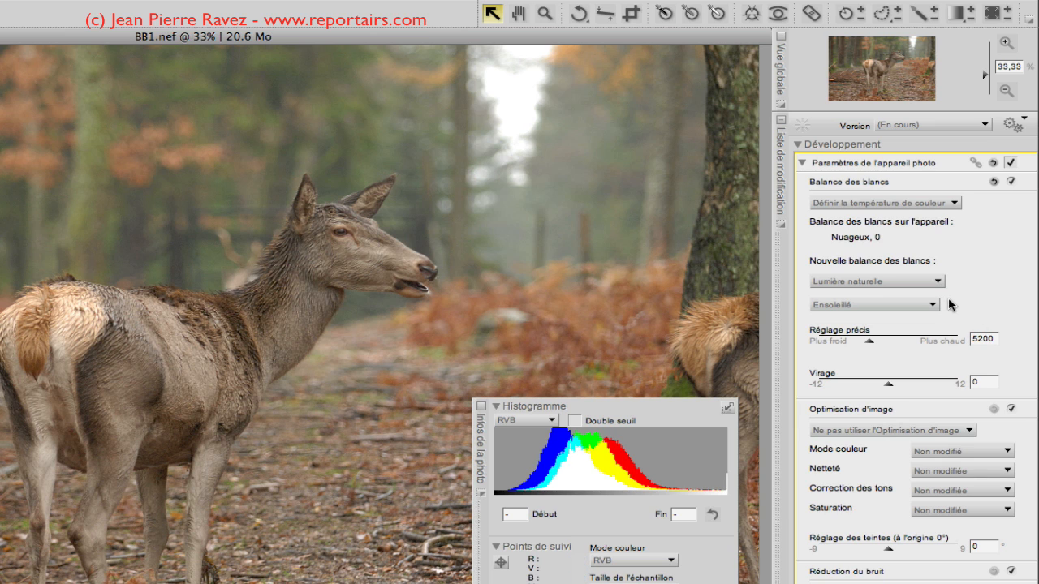
left_click(929, 304)
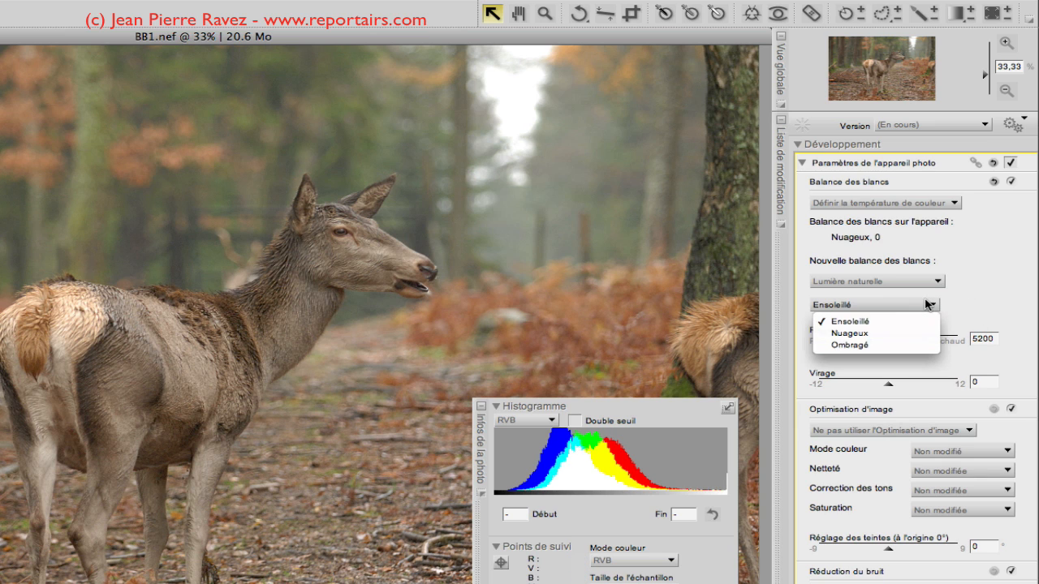
left_click(876, 346)
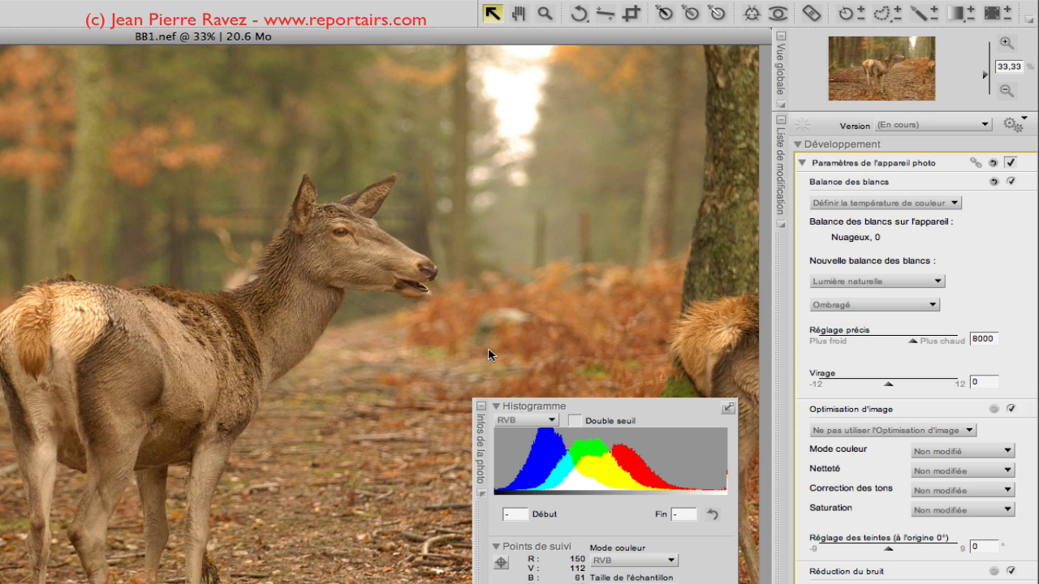
Apply the Nuageux preset and try fine-tuning the colour temperature, first cooler at 5344, then warmer at 7001.
left_click(926, 310)
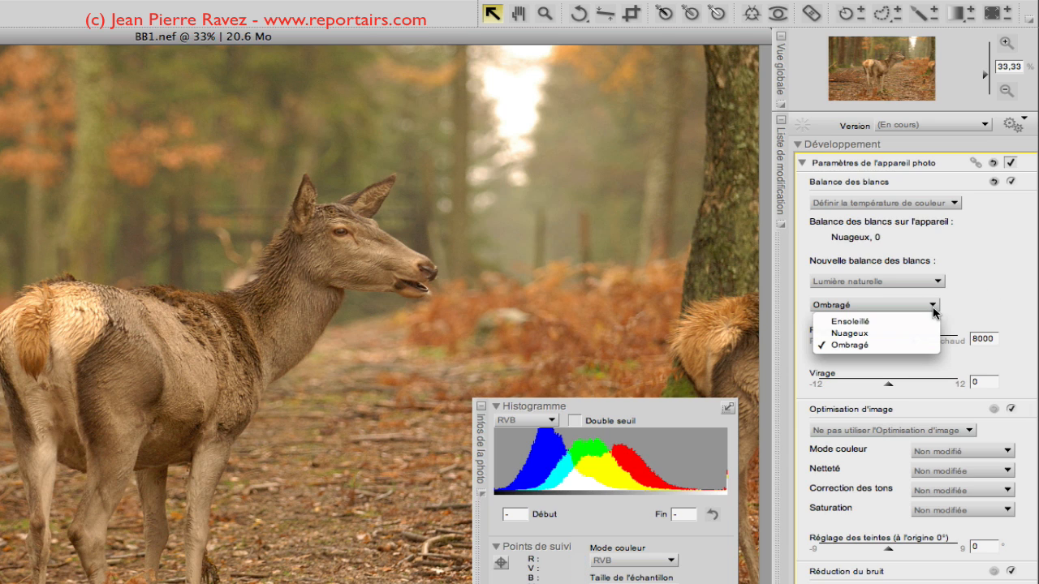
left_click(889, 339)
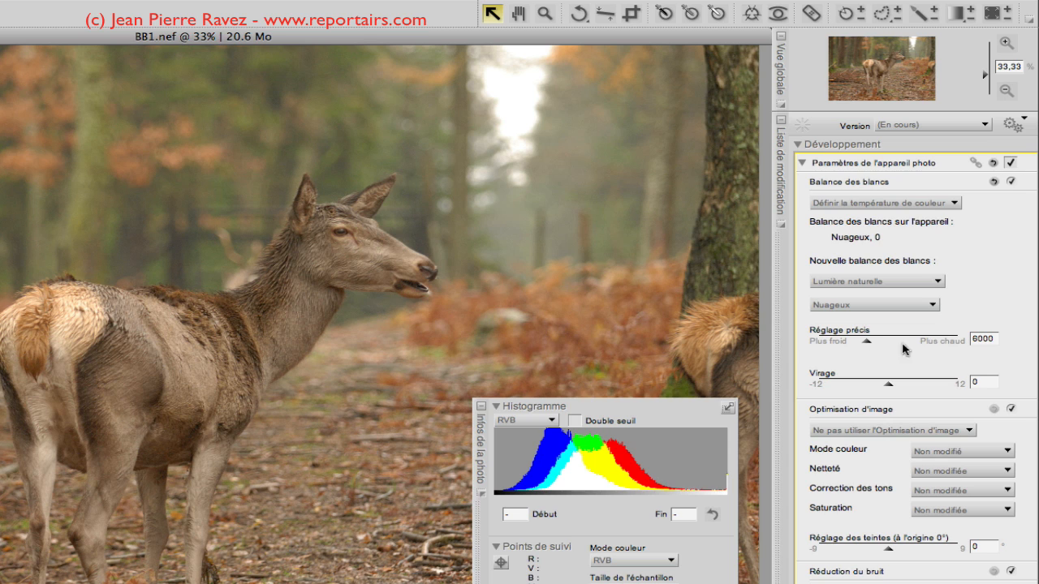
left_click_drag(862, 339, 841, 342)
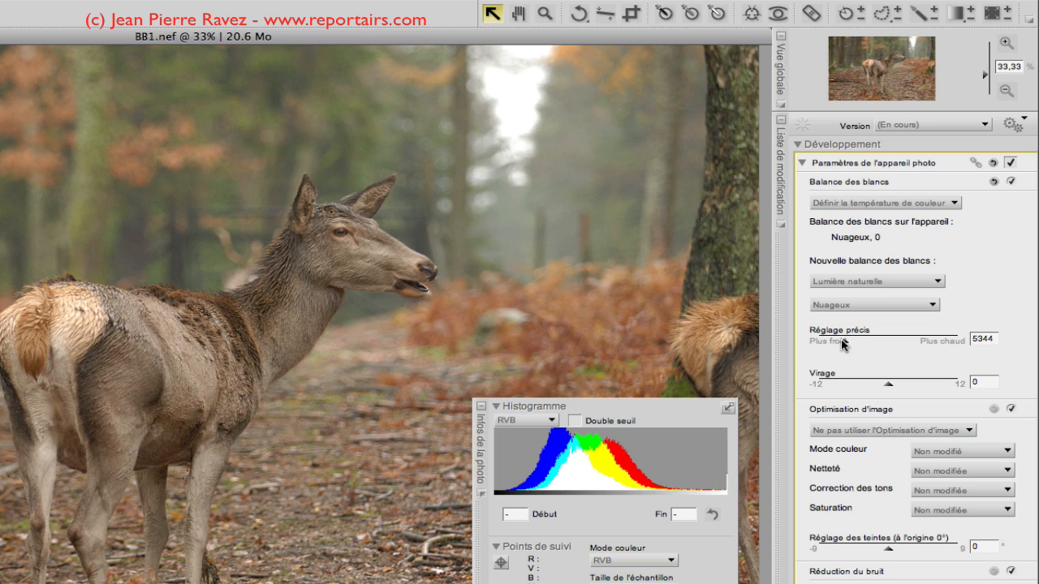
left_click_drag(841, 339, 899, 338)
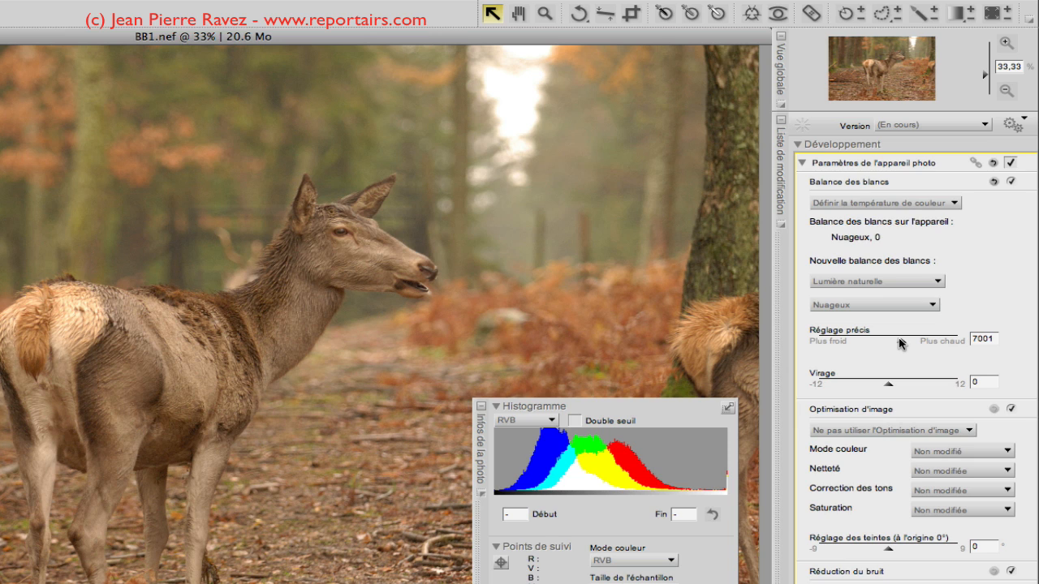
Switch the white balance method to Définir le point gris and reset its red and blue coefficients.
left_click(947, 203)
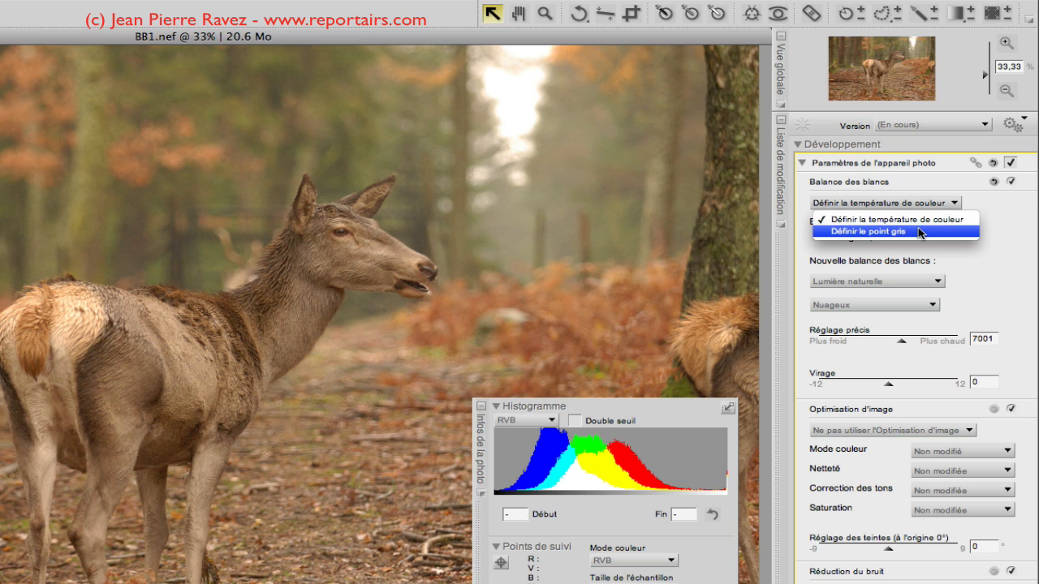
left_click(921, 233)
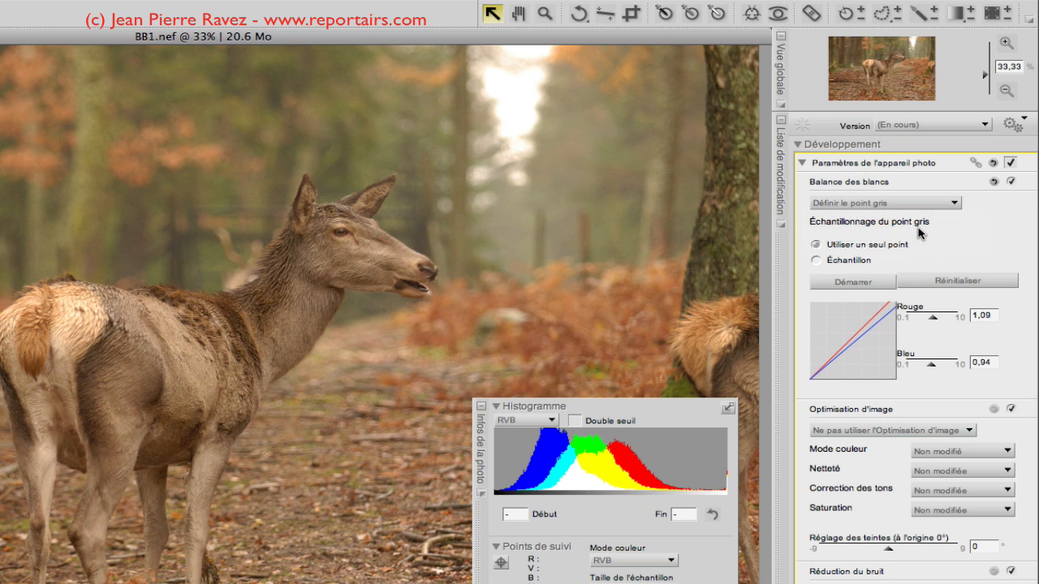
left_click(938, 282)
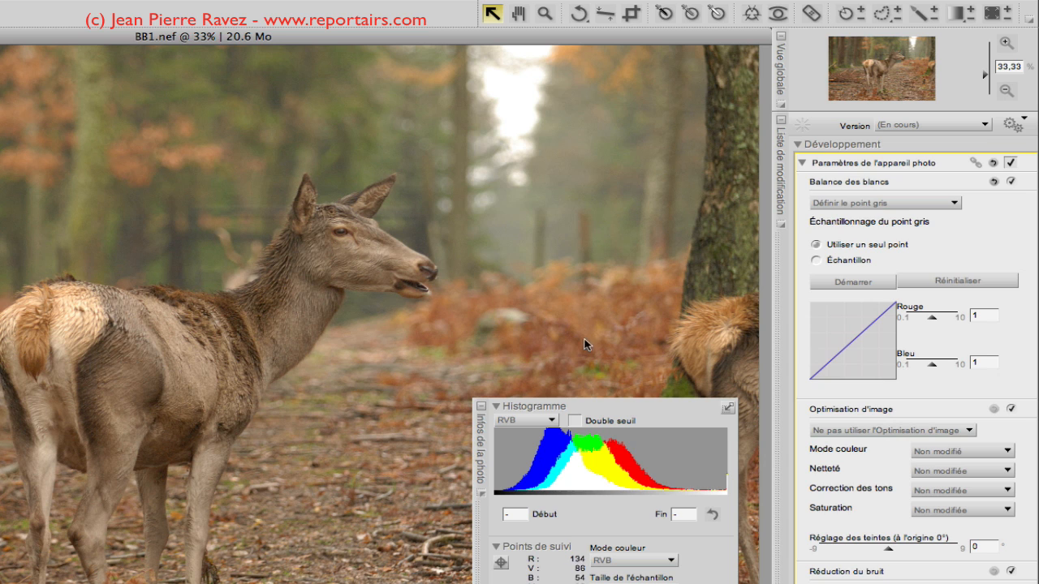
Set the grey point from an area sample (Échantillon) taken on the pale fur of the deer's rump.
left_click(816, 261)
left_click(840, 283)
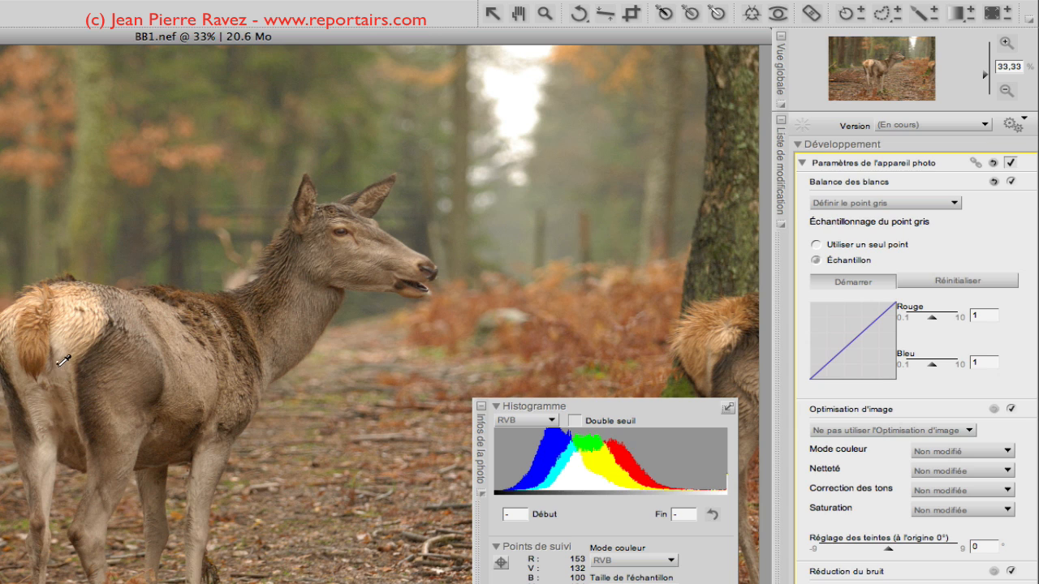
left_click_drag(59, 362, 73, 379)
left_click_drag(72, 379, 72, 378)
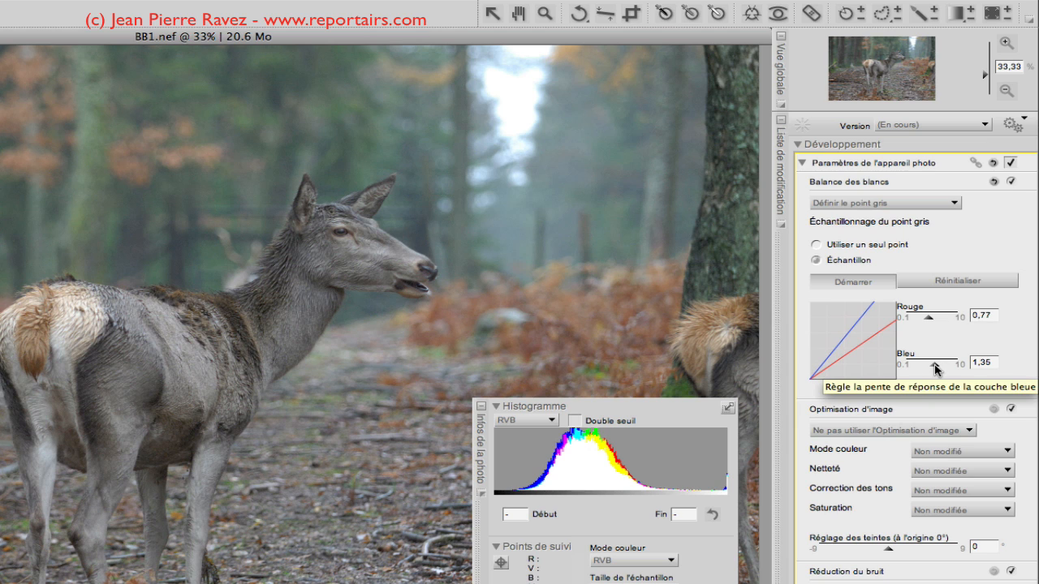
Adjust the grey point's blue response by trying 1,17 and 1,26, and set Bleu to 1,23.
left_click_drag(935, 367, 934, 366)
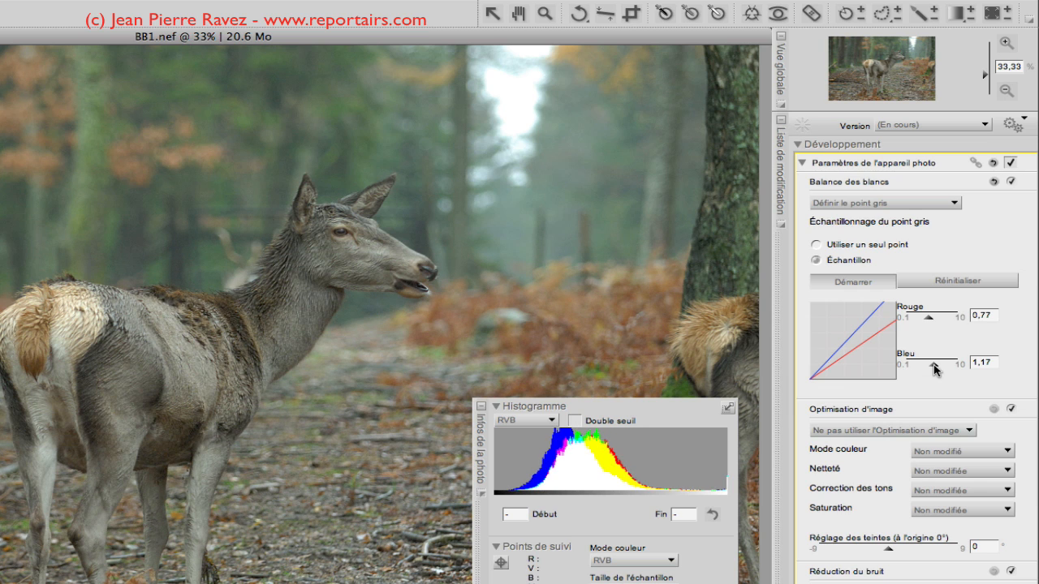
left_click_drag(933, 365, 934, 364)
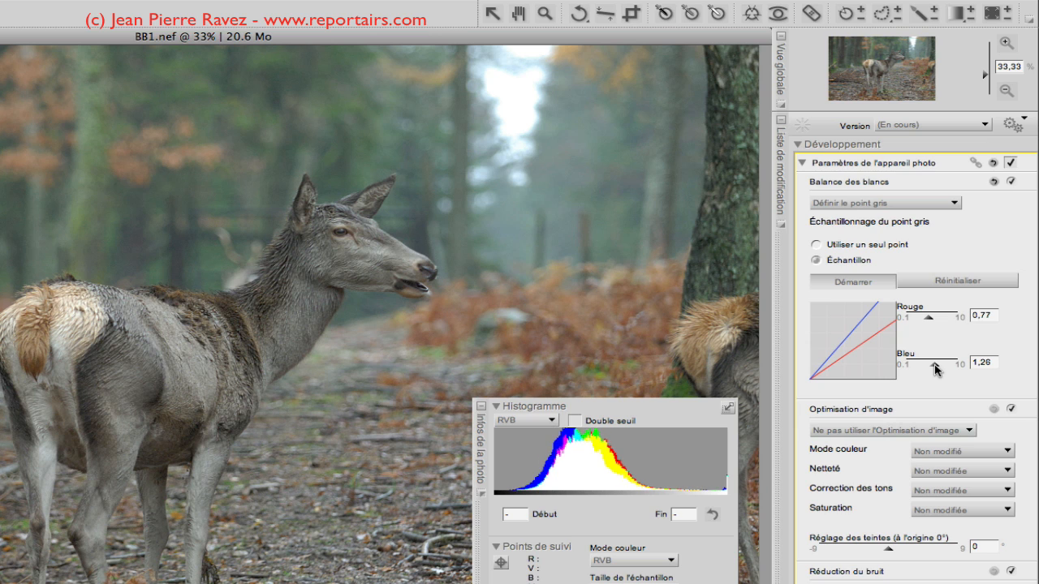
left_click(993, 366)
key("BackSpace")
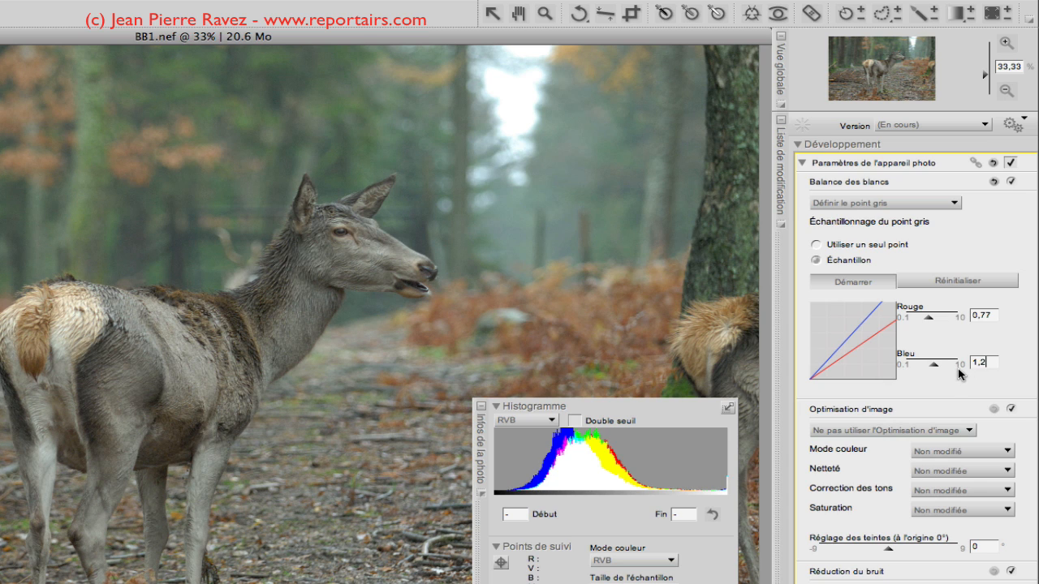
type("3")
key("Return")
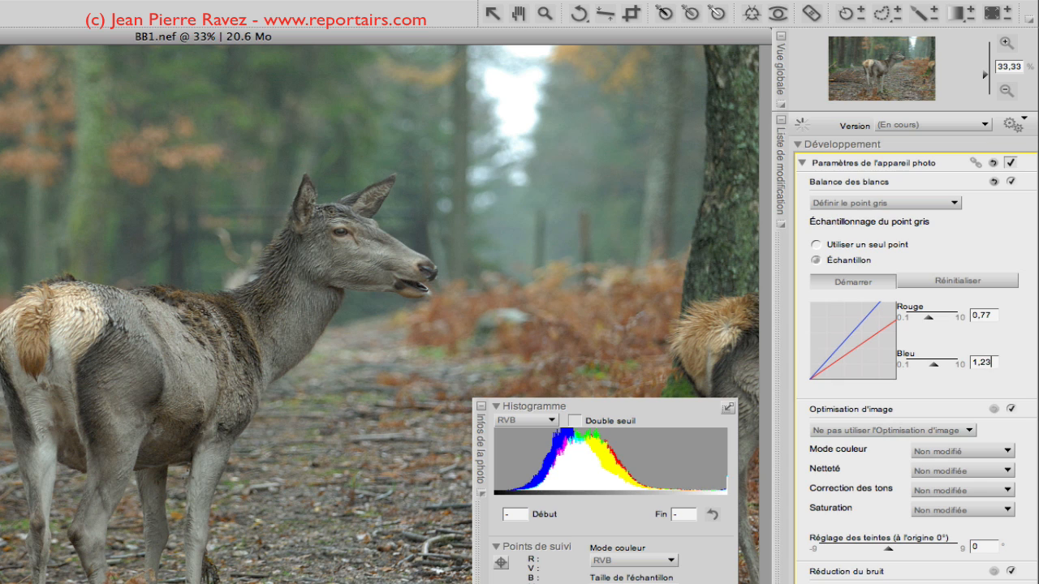